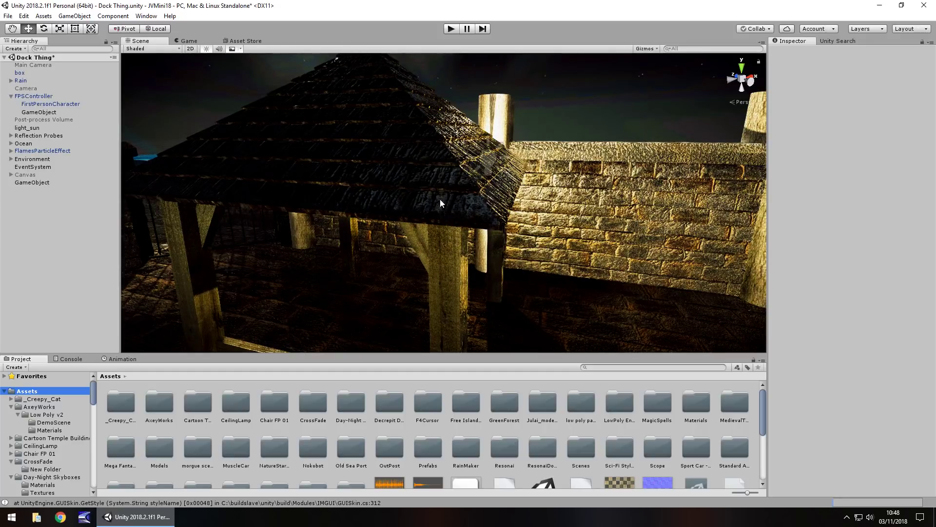
View the Unity Visual Search page in the Asset Store, and open Unity Search alongside the scene view
click(253, 42)
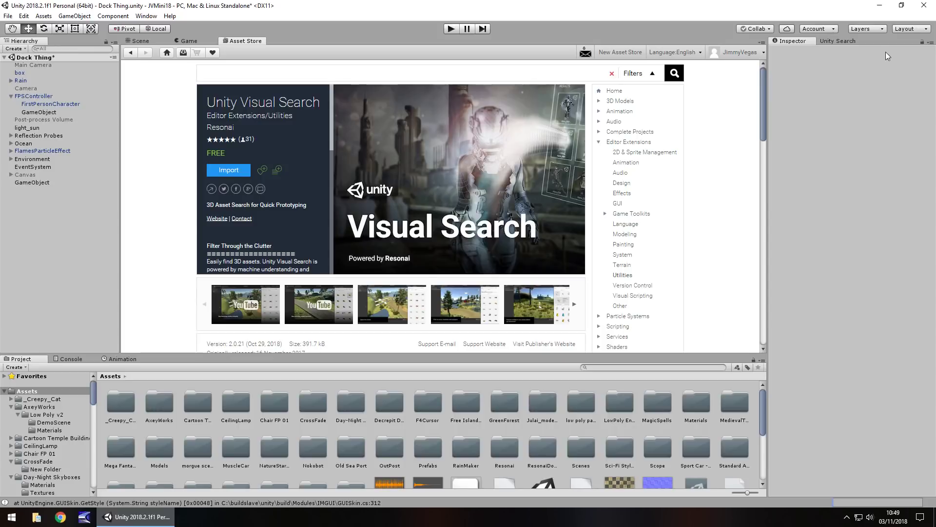
click(836, 41)
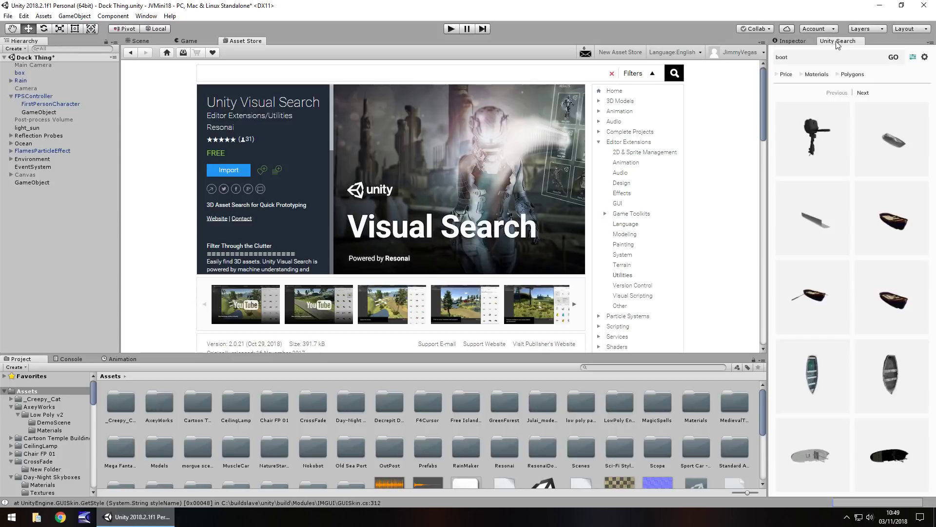
click(139, 42)
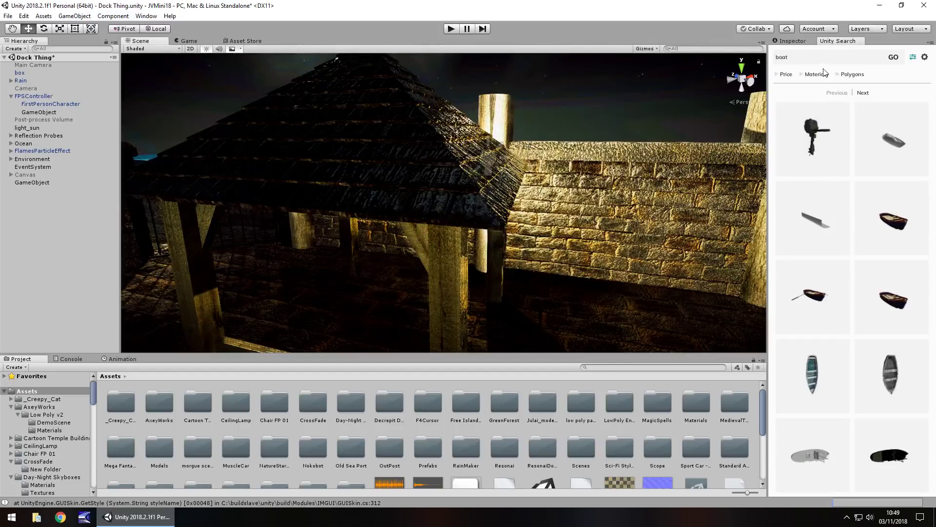
Search Unity Search for lantern and place the lanternGlow prefab preview in the scene beside the canopy's roof corner
drag(818, 58, 736, 58)
text(lantern)
key(Return)
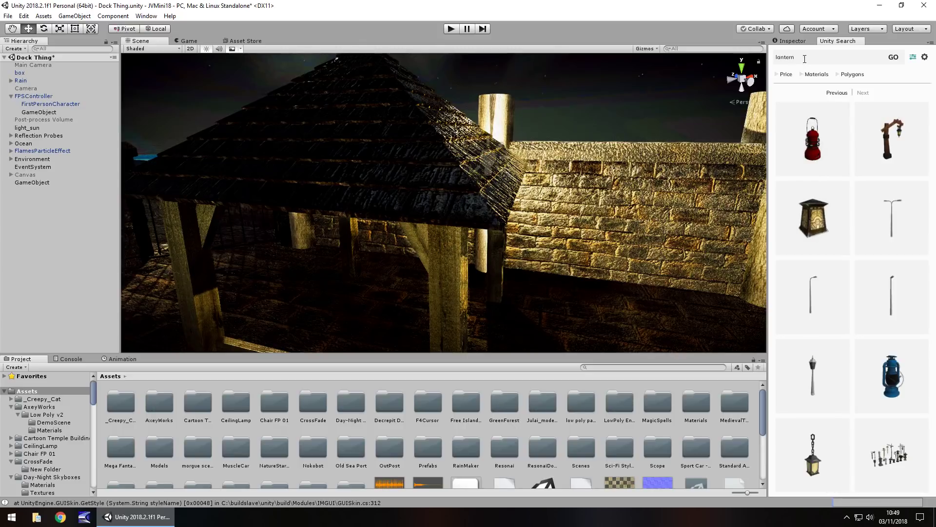
drag(813, 218, 513, 244)
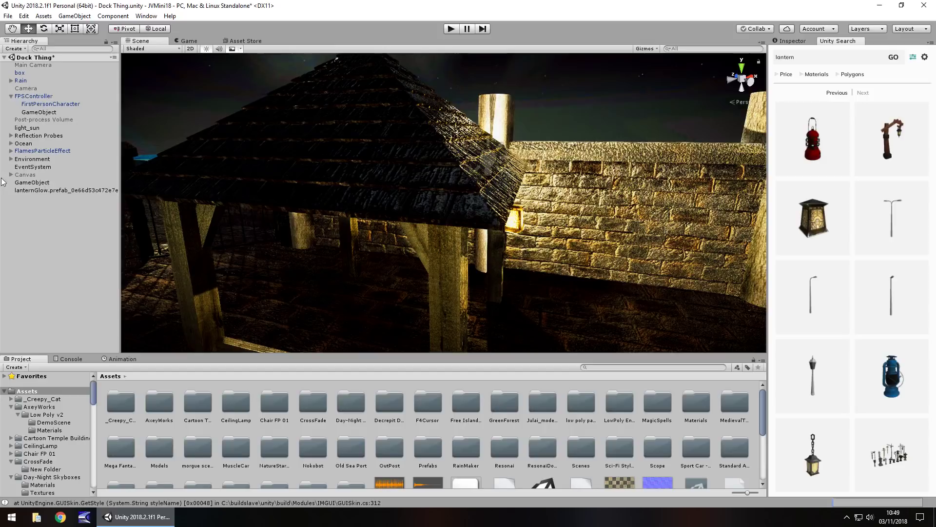
Select the placed glowing lantern and move it away from the brick wall to the front of the canopy
click(47, 193)
right_drag(642, 211, 580, 224)
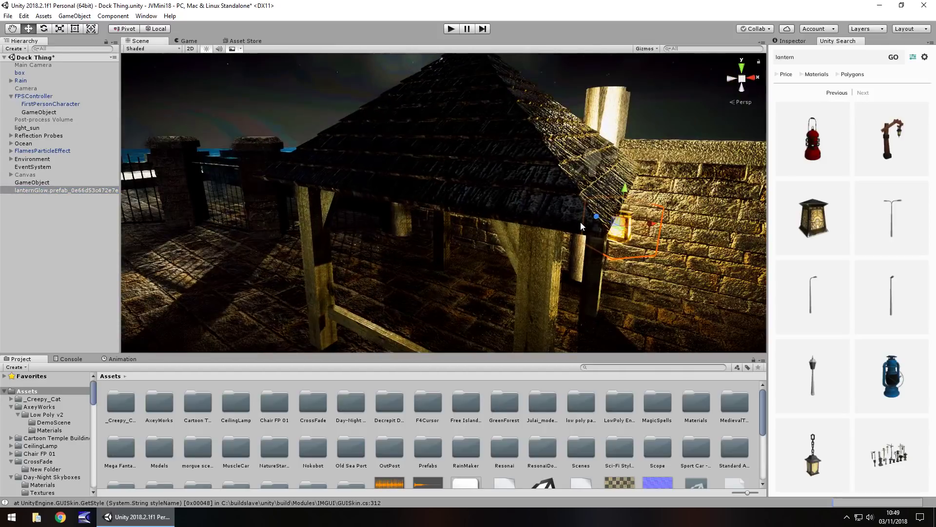
middle_drag(580, 224, 500, 226)
alt+drag(499, 226, 418, 239)
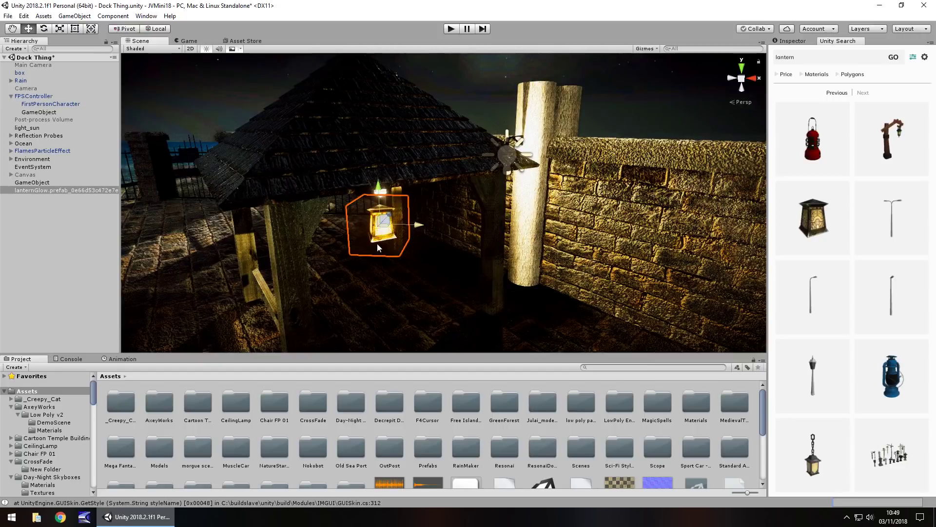
Reselect the glowing lantern and reposition it so it hangs beneath the corner of the canopy's roof
click(380, 171)
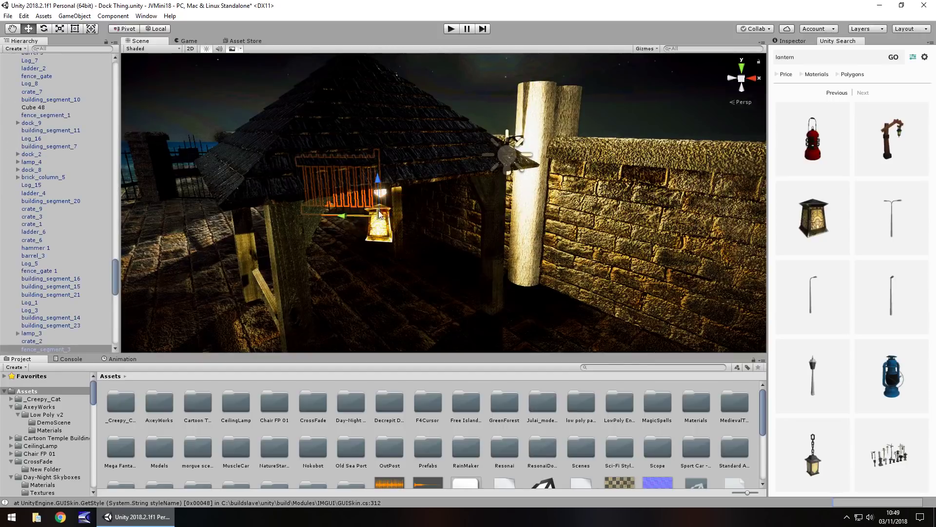
scroll(39, 256, up, 17)
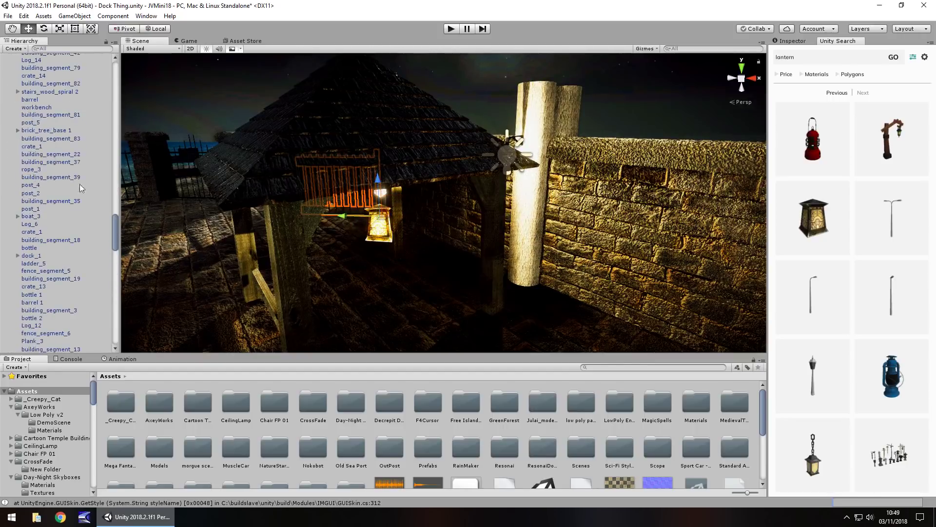
scroll(349, 214, up, 7)
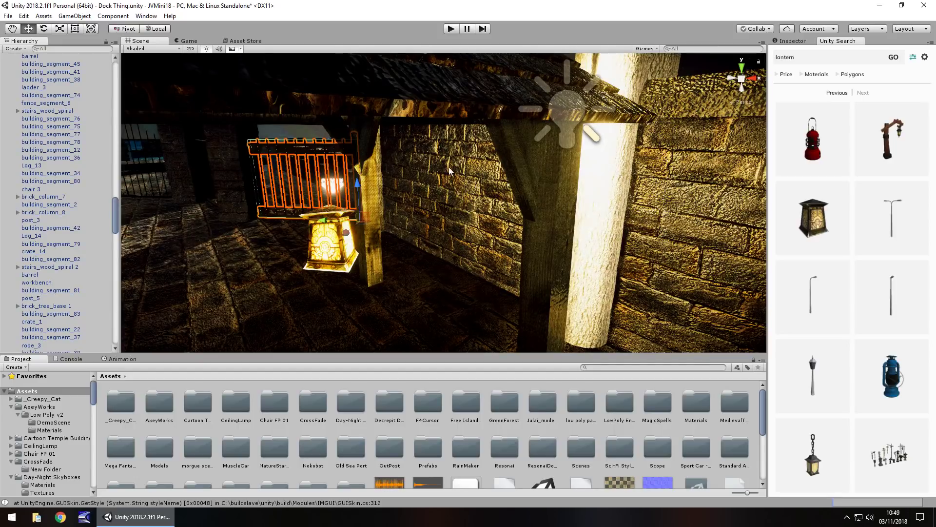
click(329, 258)
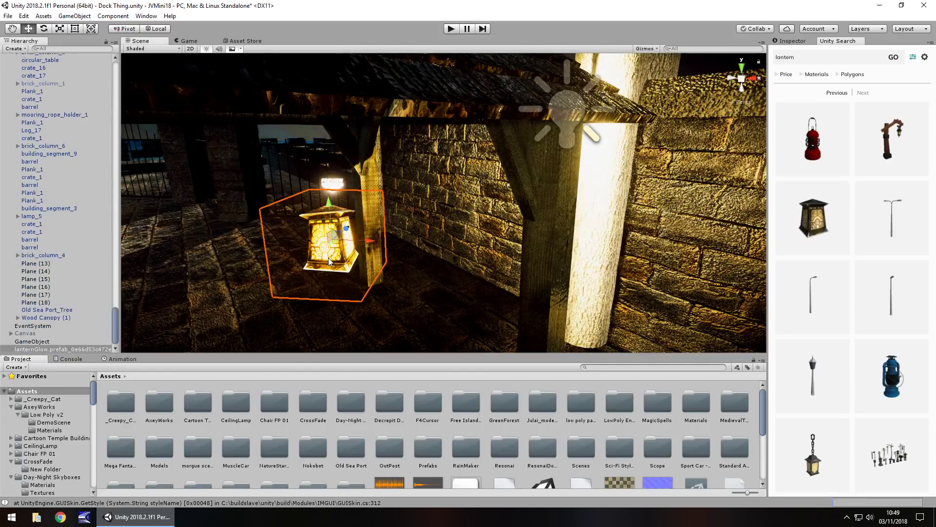
drag(350, 232, 292, 275)
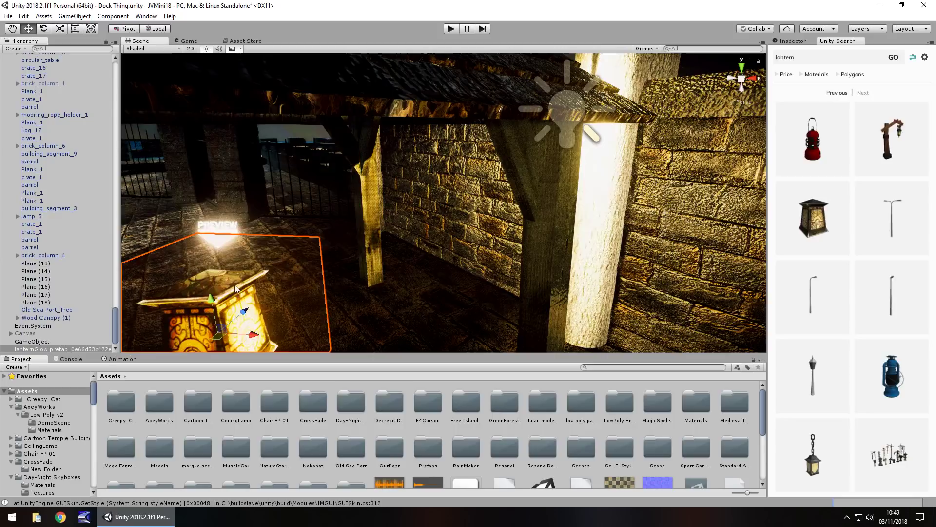
drag(220, 291, 195, 147)
right_drag(297, 159, 284, 161)
alt+drag(284, 161, 334, 186)
drag(438, 221, 535, 246)
drag(526, 212, 513, 234)
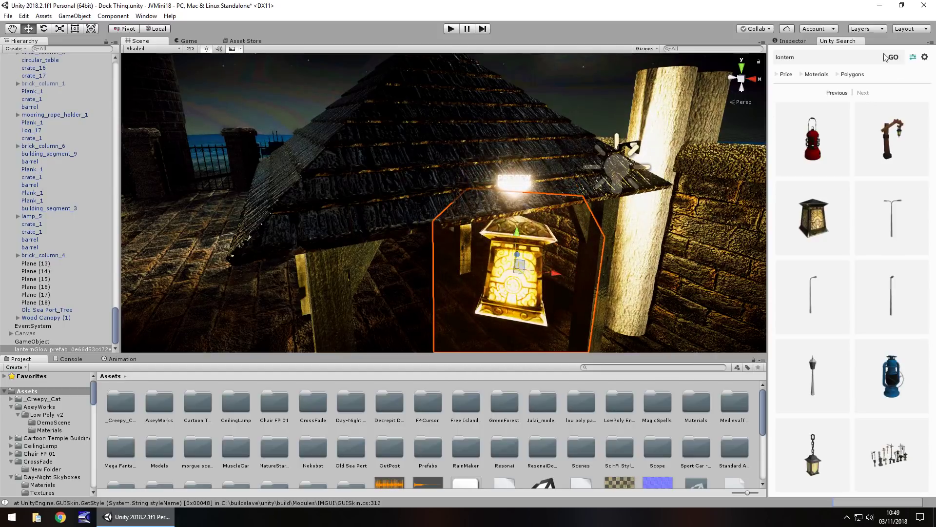
Set the glowing lantern's Y rotation to 45 so it lines up diagonally with the roof corner
click(798, 42)
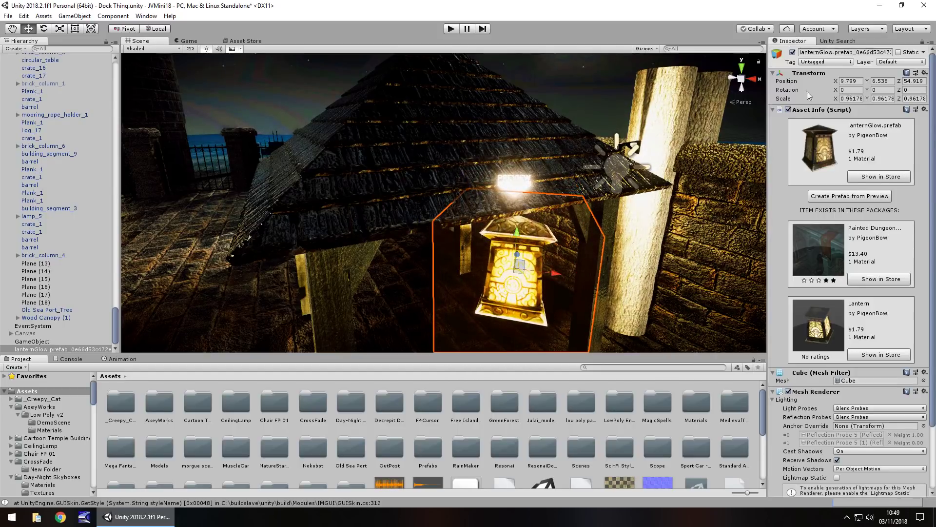
click(884, 90)
text(45)
right_drag(434, 234, 526, 250)
key(a)
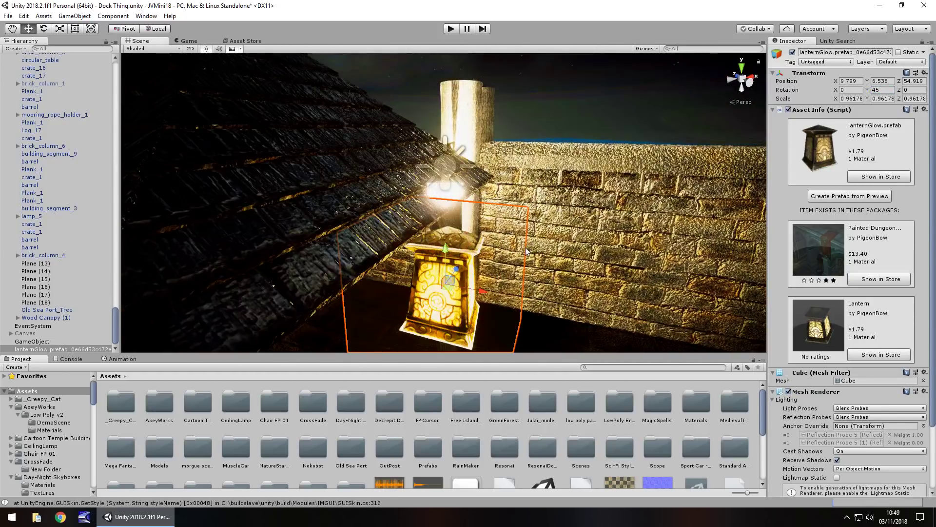
Fine-tune the rotated lantern's place under the roof corner, to about X 9.68 and Z 55.04
middle_drag(525, 249, 616, 251)
drag(579, 293, 554, 291)
middle_drag(580, 316, 583, 265)
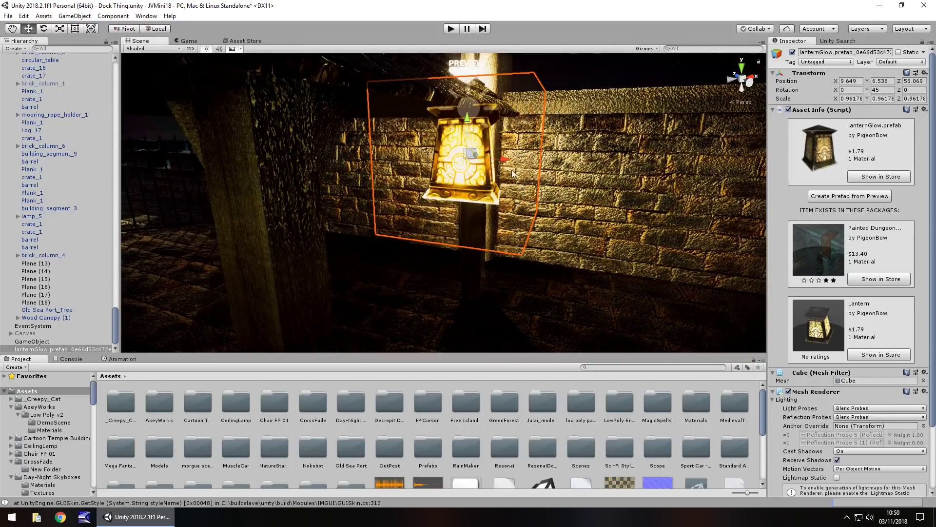
drag(503, 160, 508, 162)
Duplicate the glowing lantern and move the copy to another canopy corner, at about X 6.66 and Z 58.06
middle_drag(372, 191, 509, 202)
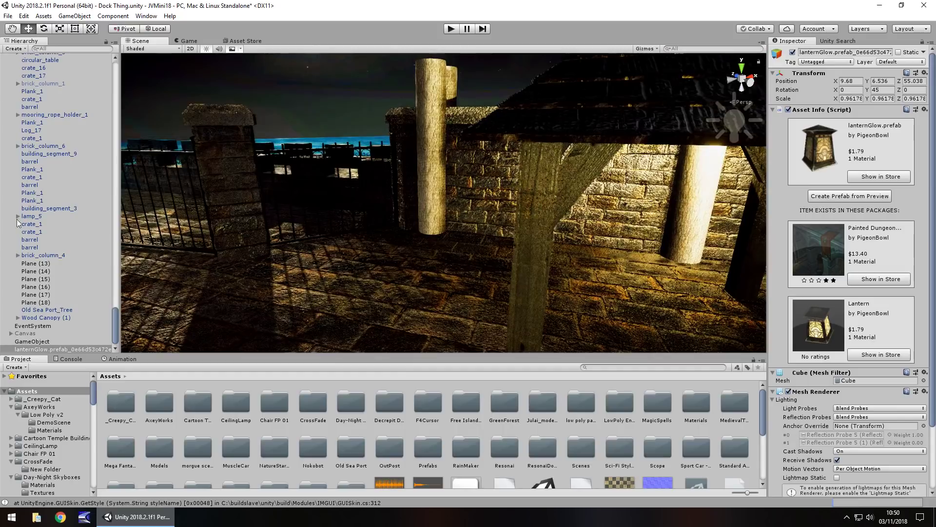
click(58, 346)
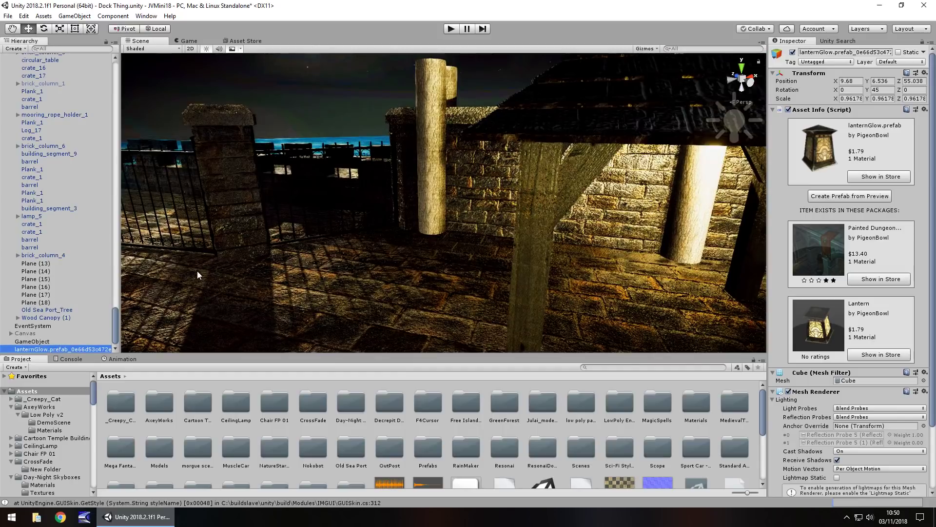
key(ctrl+d)
right_drag(305, 218, 706, 160)
drag(706, 160, 435, 176)
middle_drag(278, 229, 303, 247)
drag(490, 199, 493, 202)
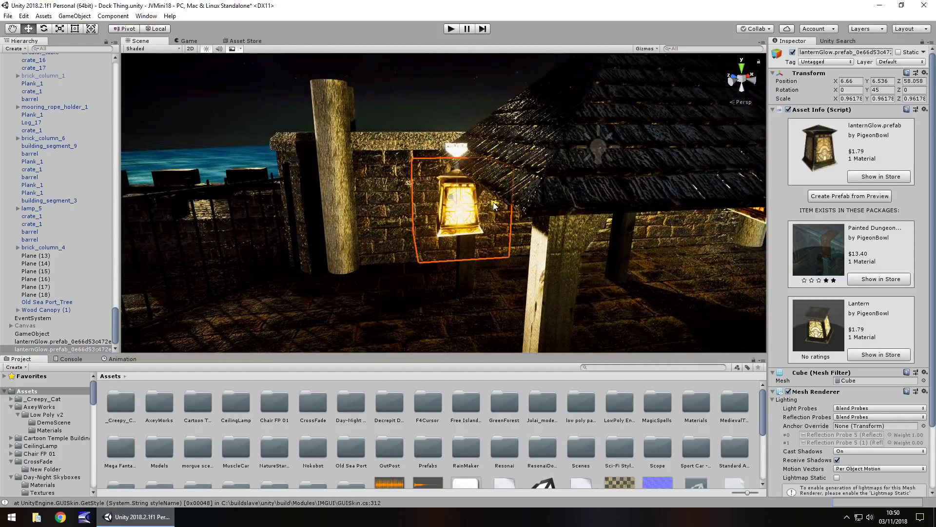
Play-test the scene to check both lanterns, and view the lantern's Asset Store page before returning to the scene
click(451, 30)
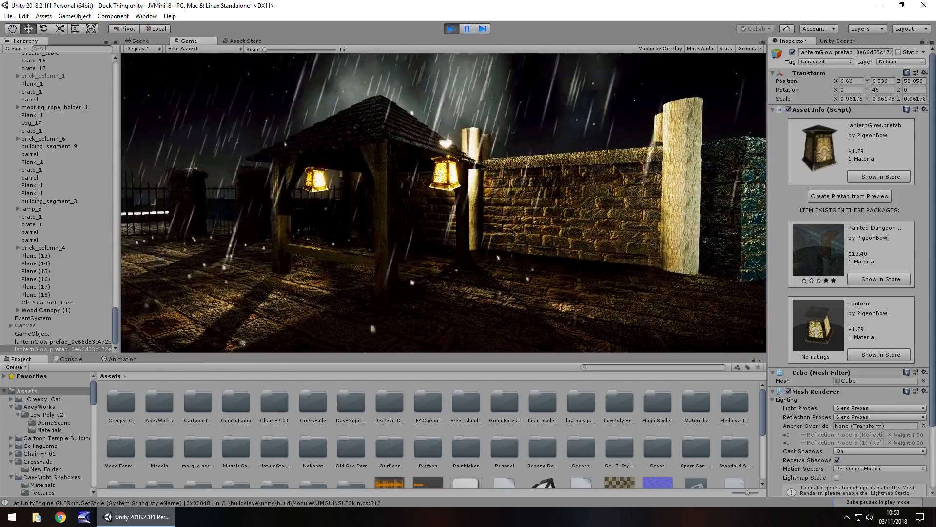
key(ctrl+p)
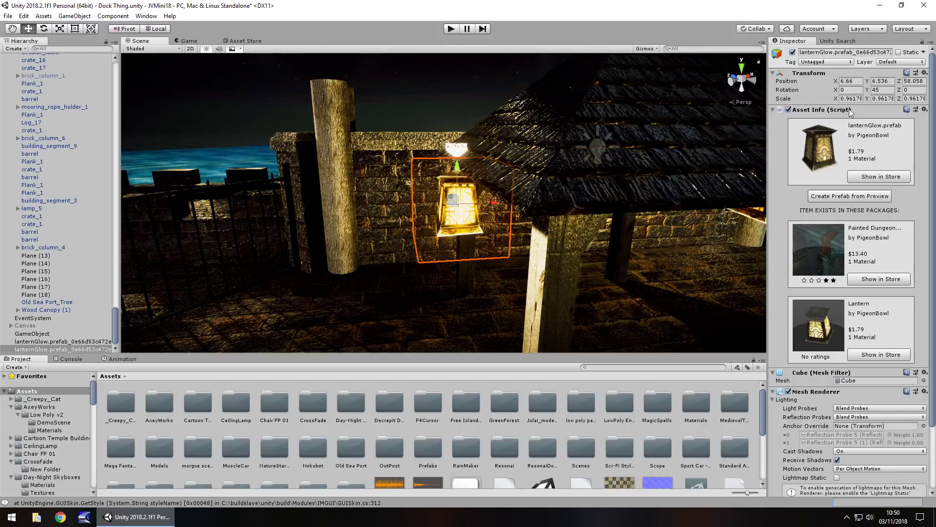
click(874, 177)
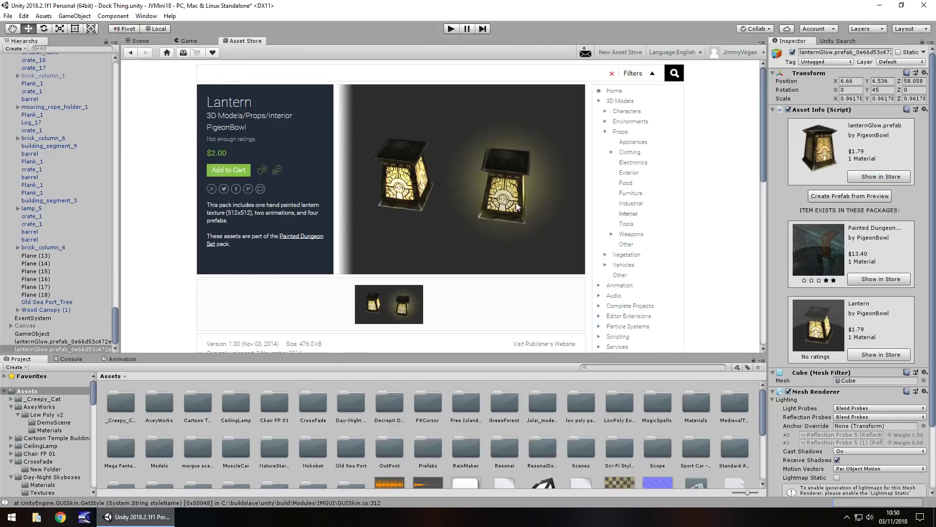
click(141, 41)
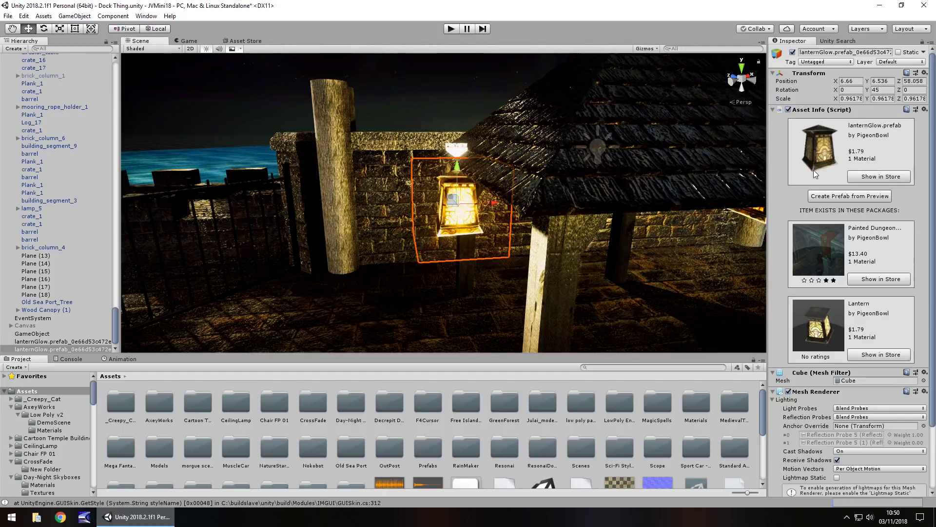
Place the red Lantern FBX preview on the ground by the wooden post and show its details in Unity Search
click(837, 41)
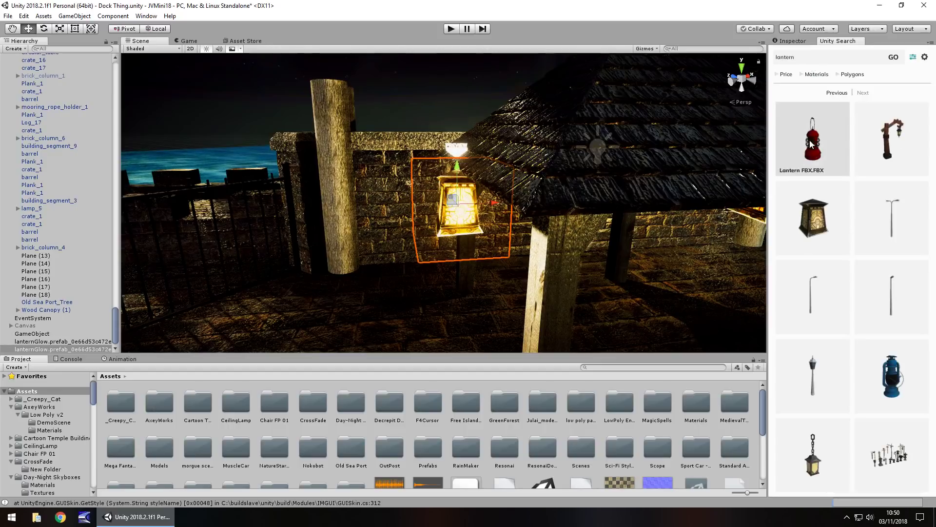
drag(813, 143, 348, 323)
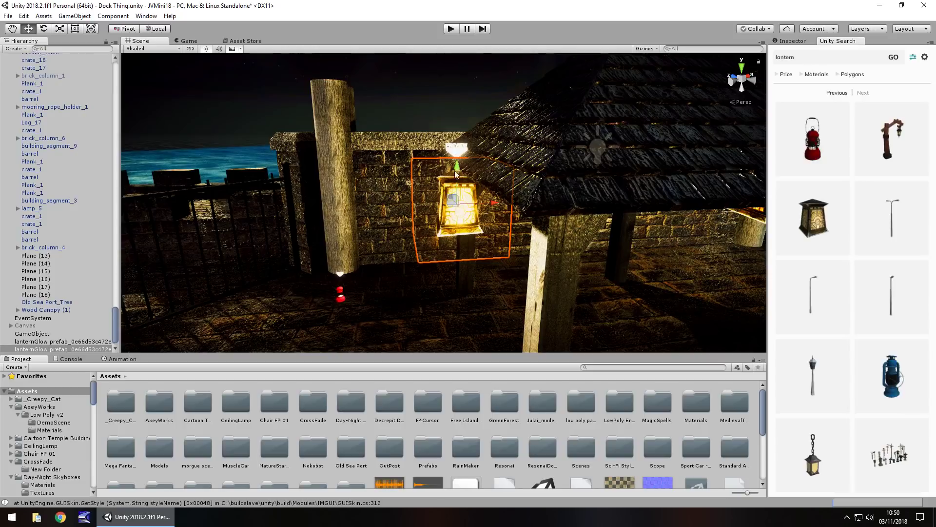
drag(343, 294, 341, 295)
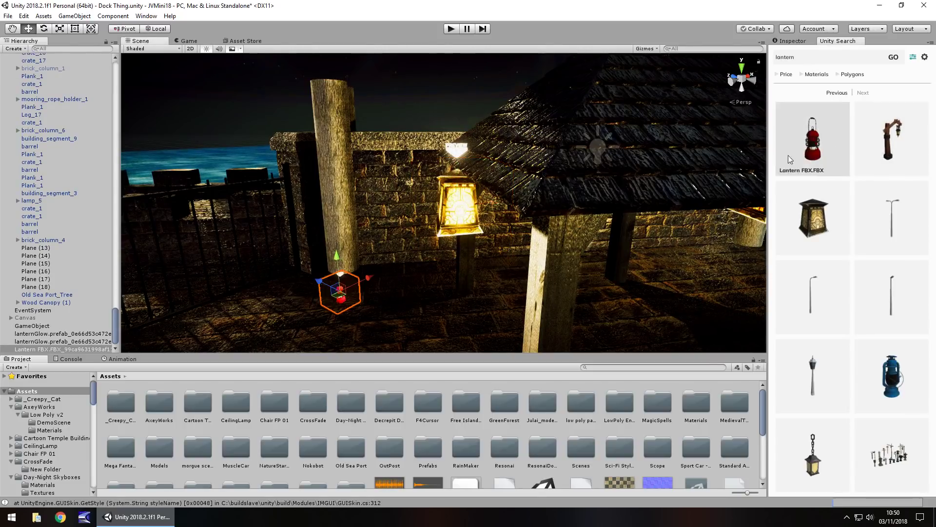
click(828, 142)
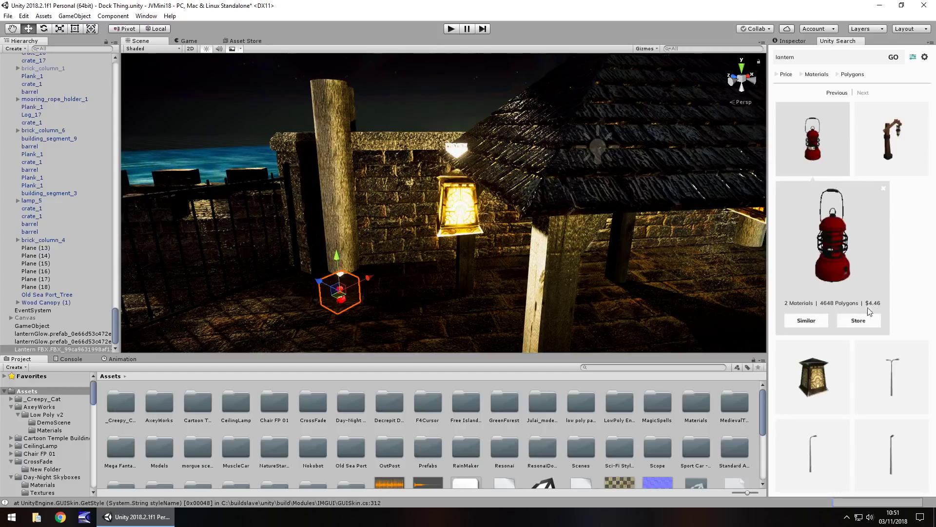
Search Unity Search for boat, place the Old boat 2 prefab preview near the canopy and adjust its position
click(802, 58)
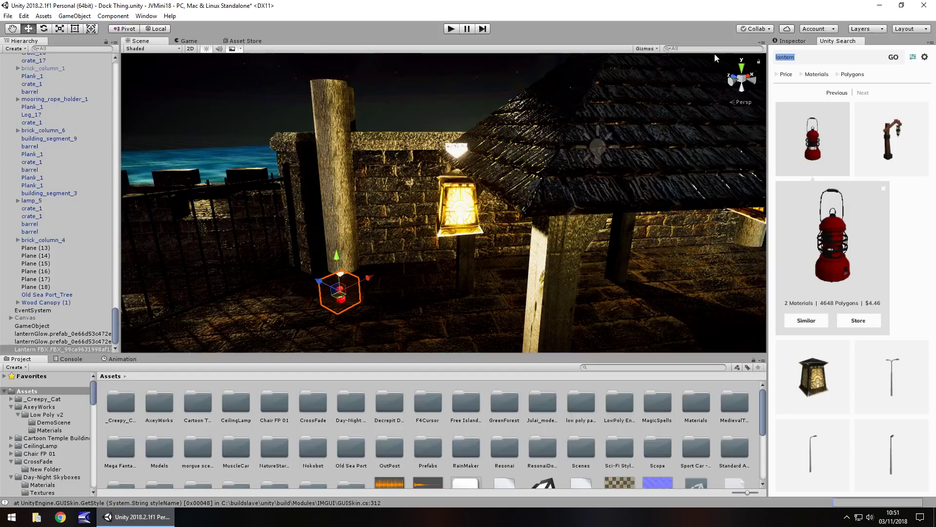
text(boat)
key(Return)
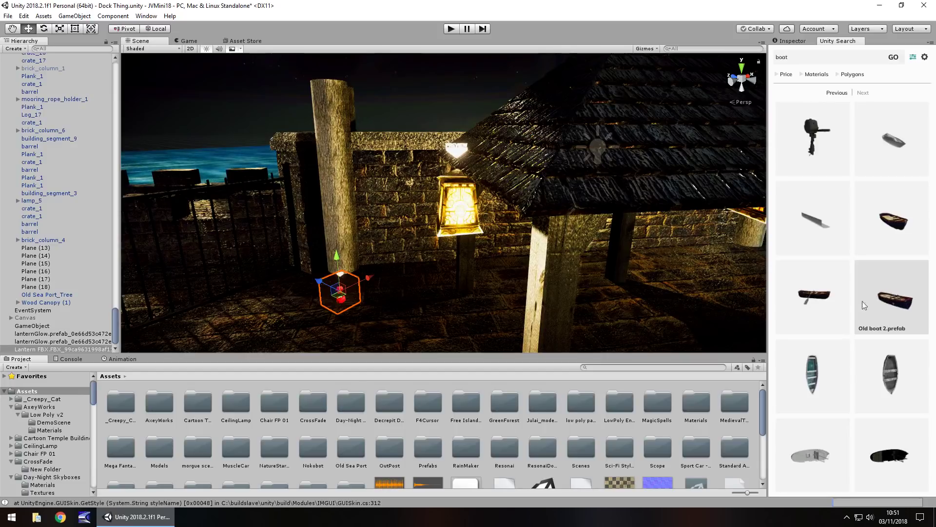
drag(862, 301, 438, 317)
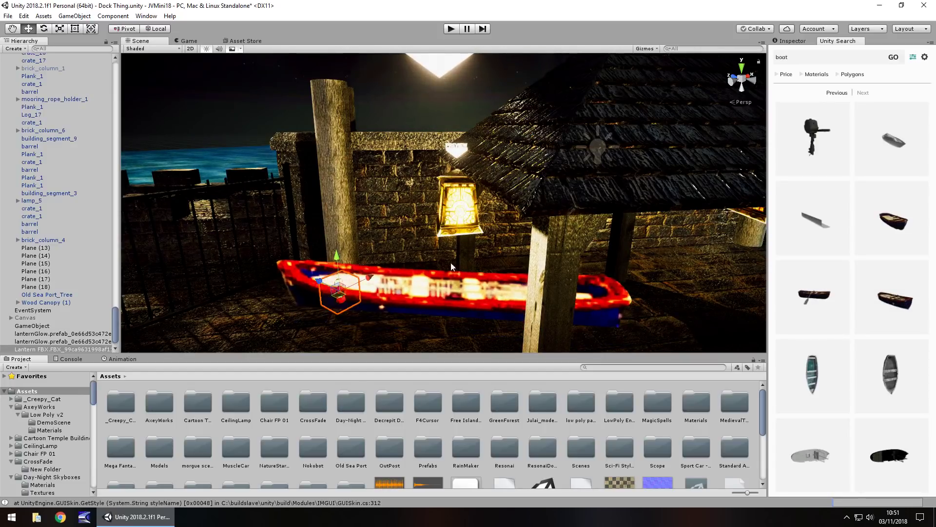
drag(457, 268, 434, 231)
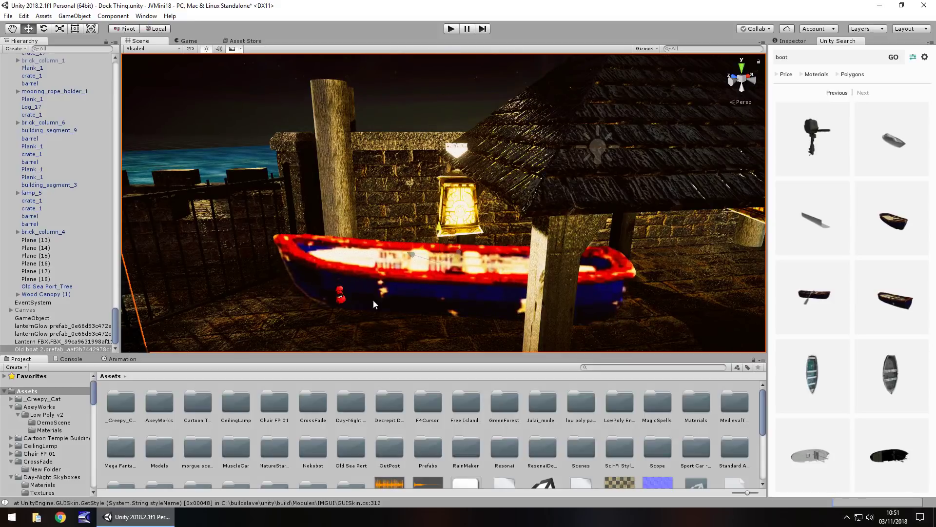
right_drag(439, 292, 313, 256)
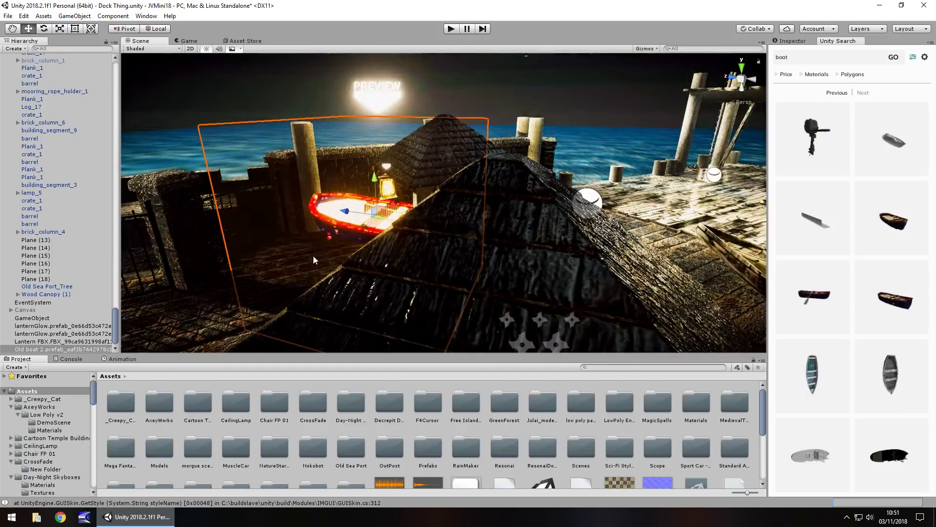
Examine the Old boat 2 search details and its Asset Store page, and return to the scene
click(900, 299)
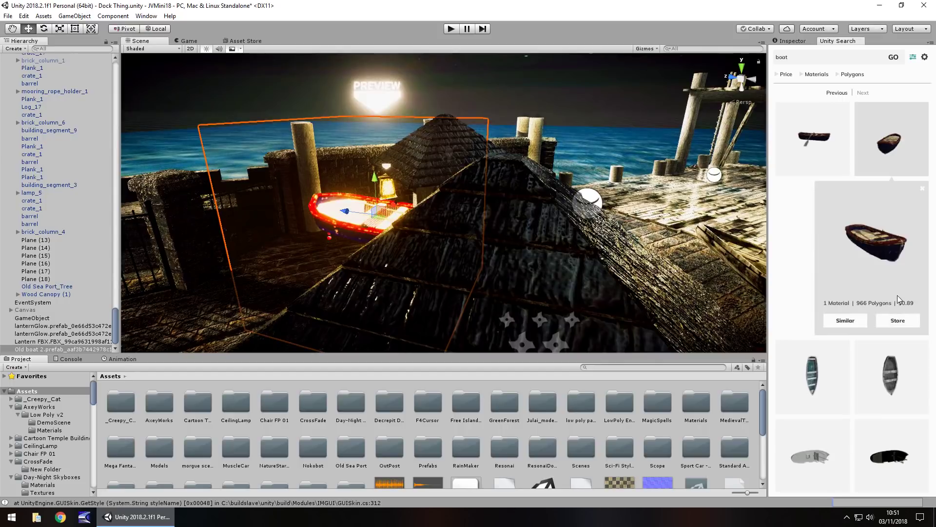
click(897, 321)
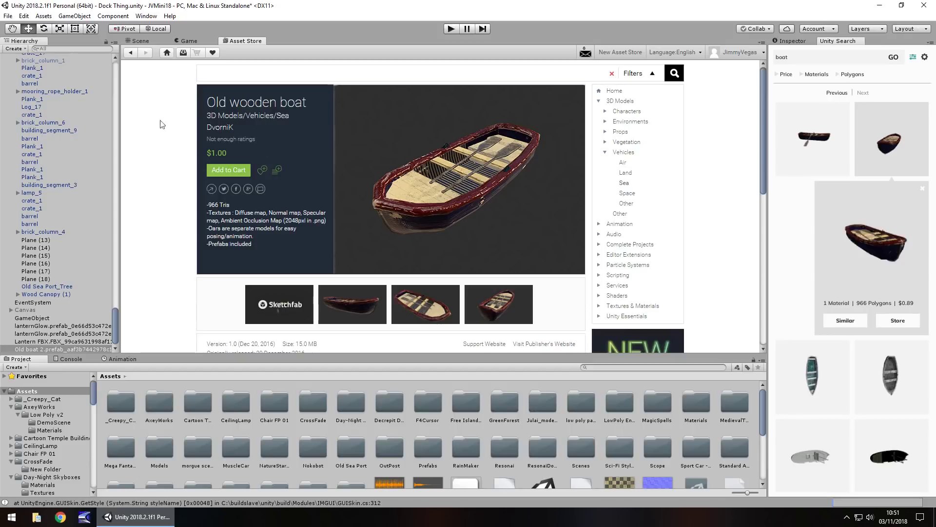
click(142, 40)
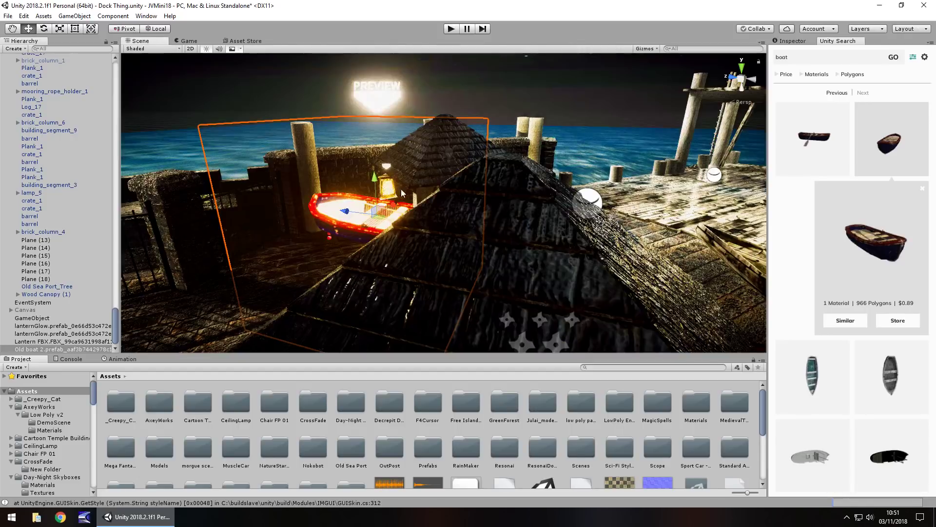
Browse the boat search results and place the Boat_1_Anchor_10 sailboat prefab preview on the paving near the wooden post by the wall
right_drag(361, 234, 417, 256)
key(d)
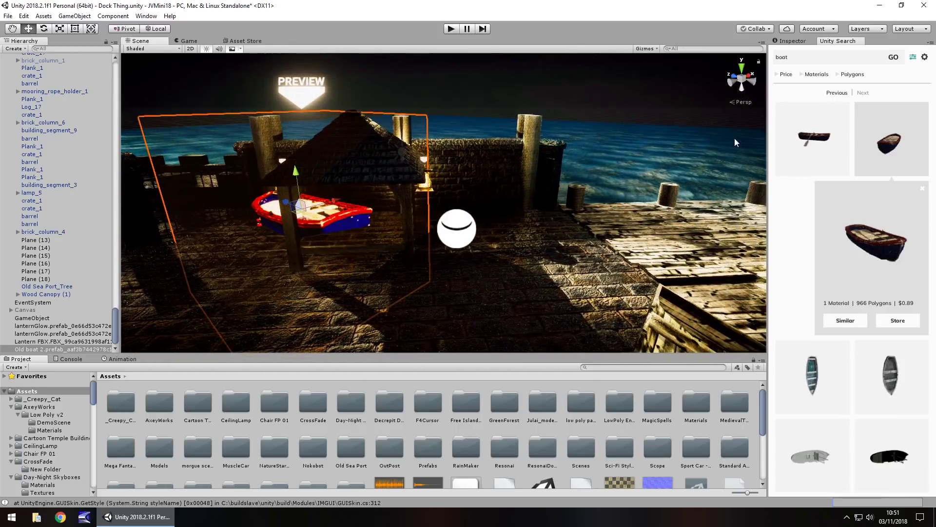
scroll(854, 128, up, 3)
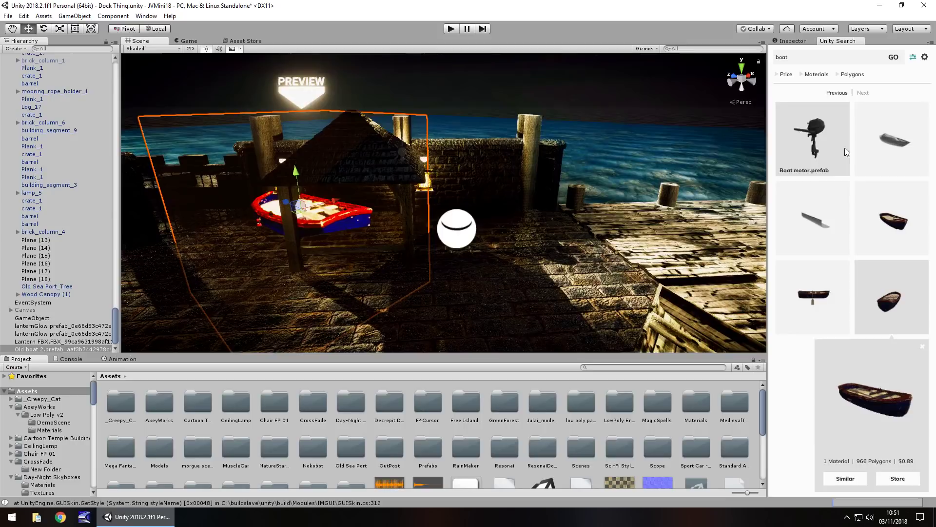
scroll(865, 233, down, 3)
scroll(853, 220, down, 5)
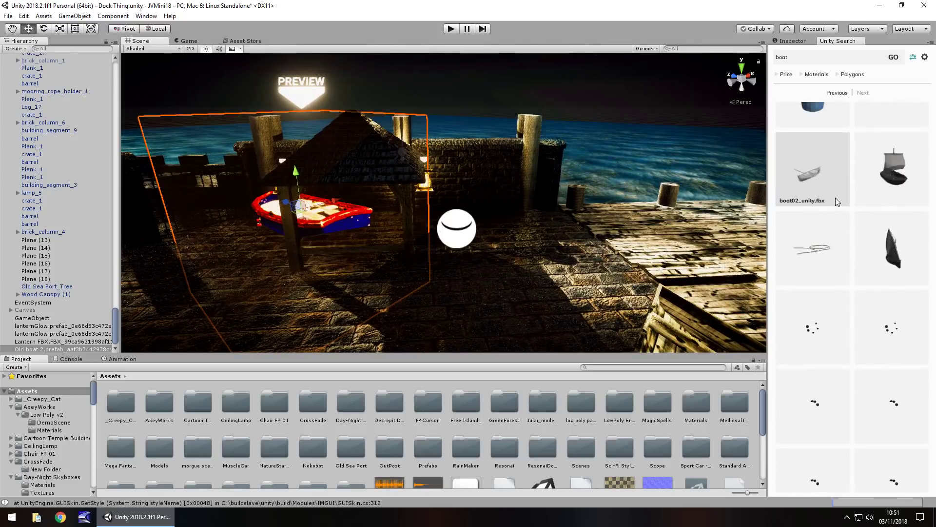
mouse_move(888, 179)
mouse_down()
mouse_move(501, 243)
mouse_move(550, 245)
mouse_move(551, 211)
mouse_up()
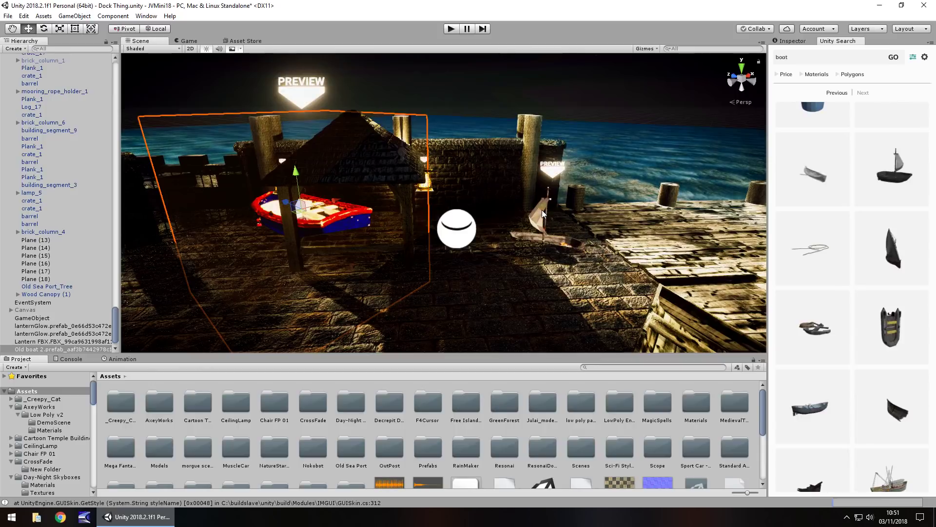
Play-test the scene to view the rowing boat and sailboat previews in the game, and stop the play-test
click(458, 30)
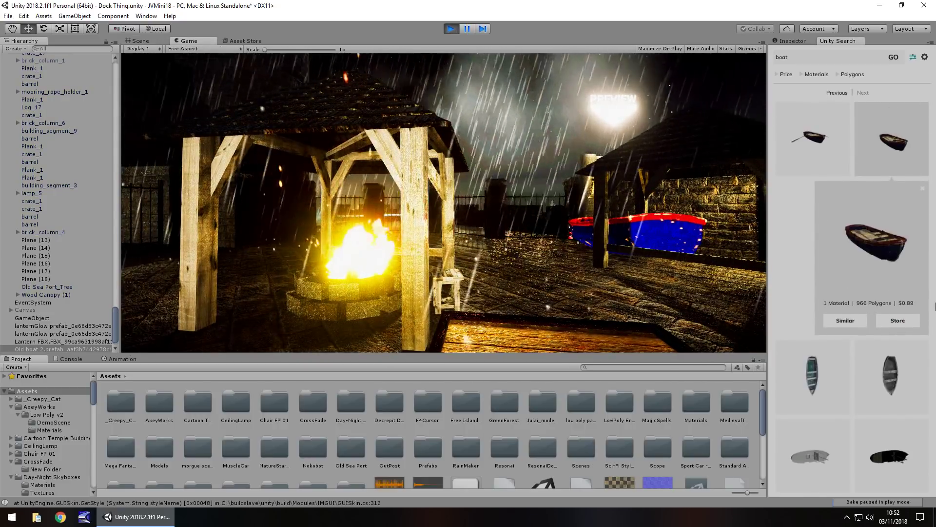
click(344, 226)
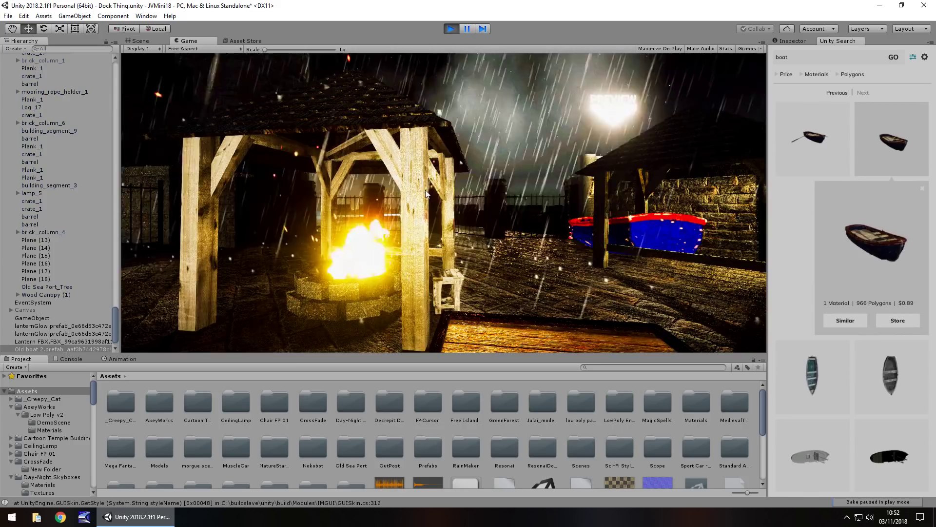
key(w)
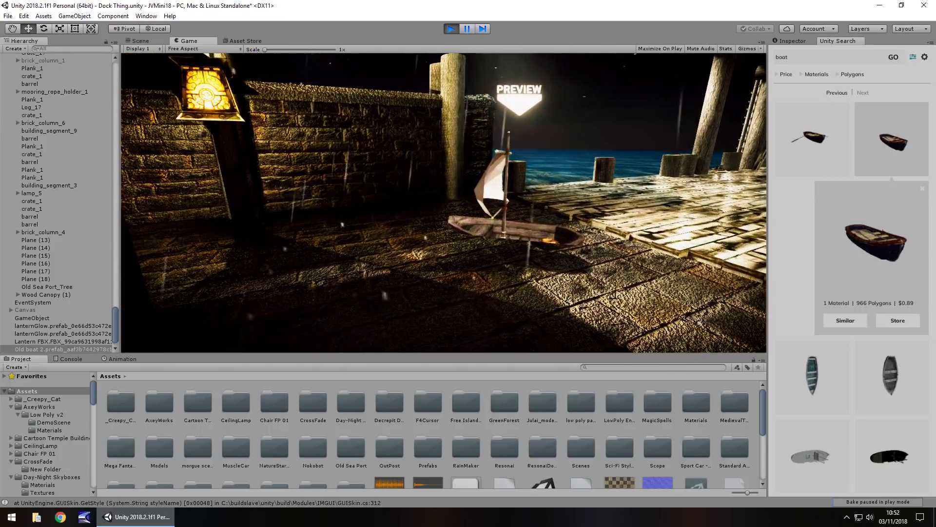
key(ctrl+p)
key(ctrl+p)
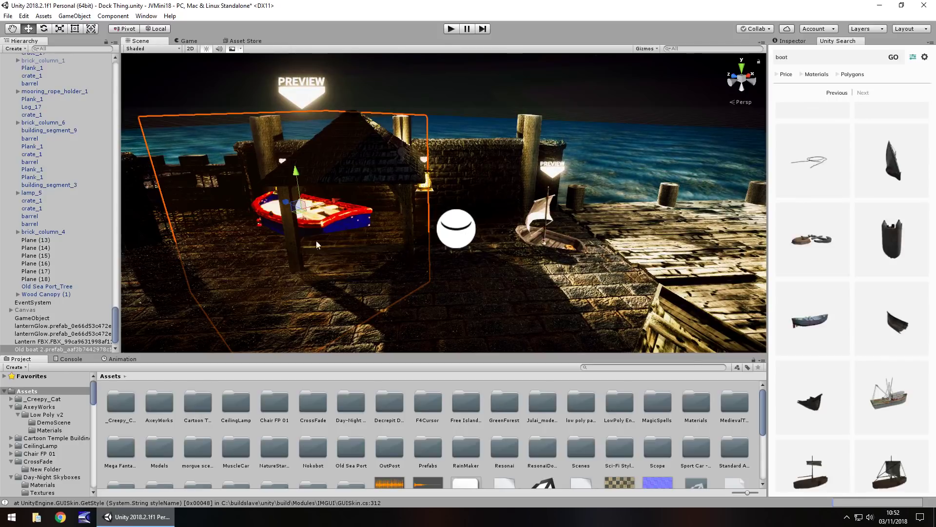
Collapse the Environment group in the object hierarchy, clear the selection and switch from Unity Search to the Inspector
drag(112, 329, 107, 63)
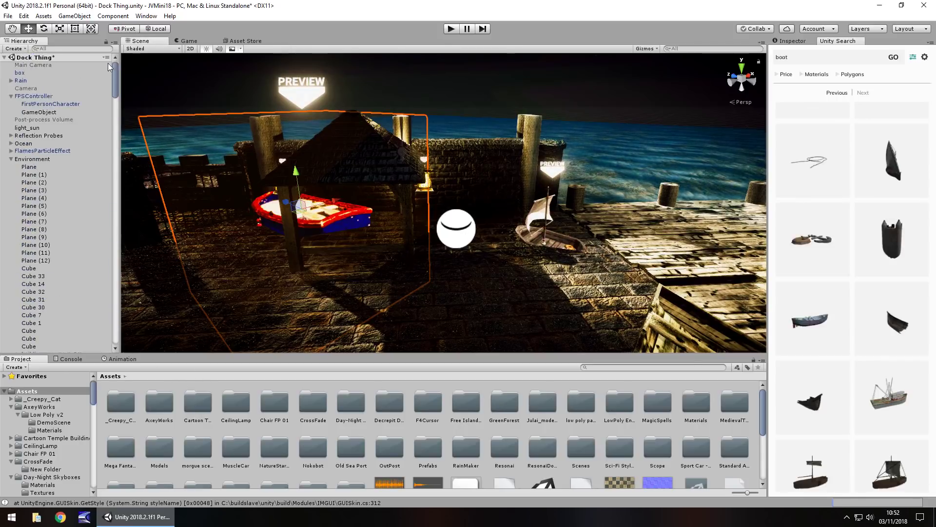
click(11, 159)
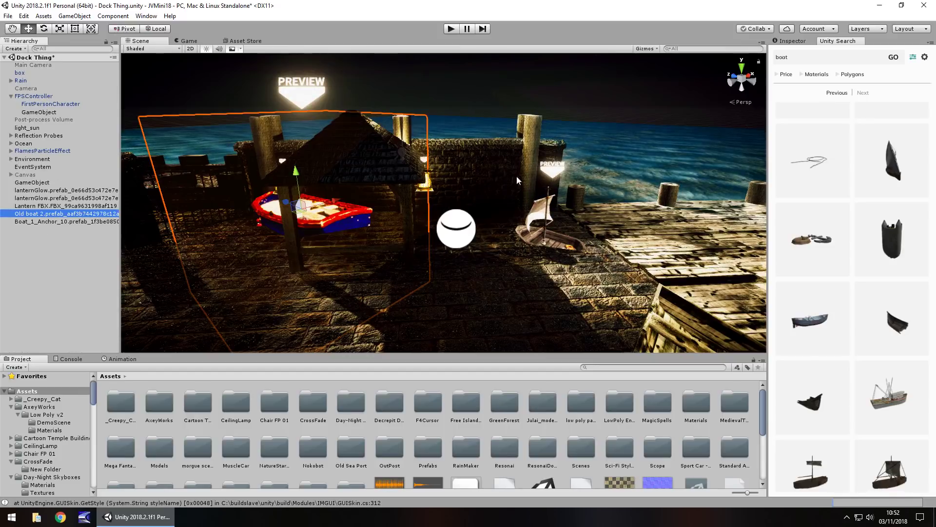
click(485, 92)
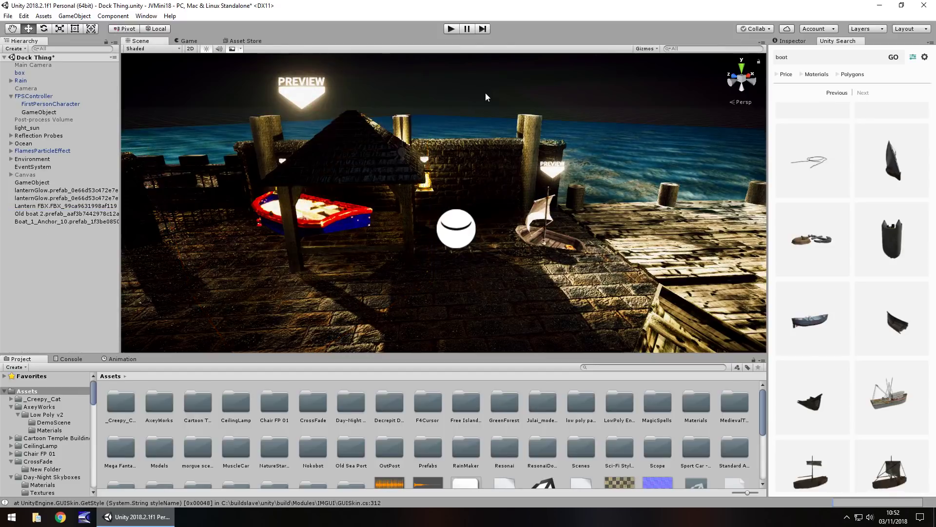
click(794, 41)
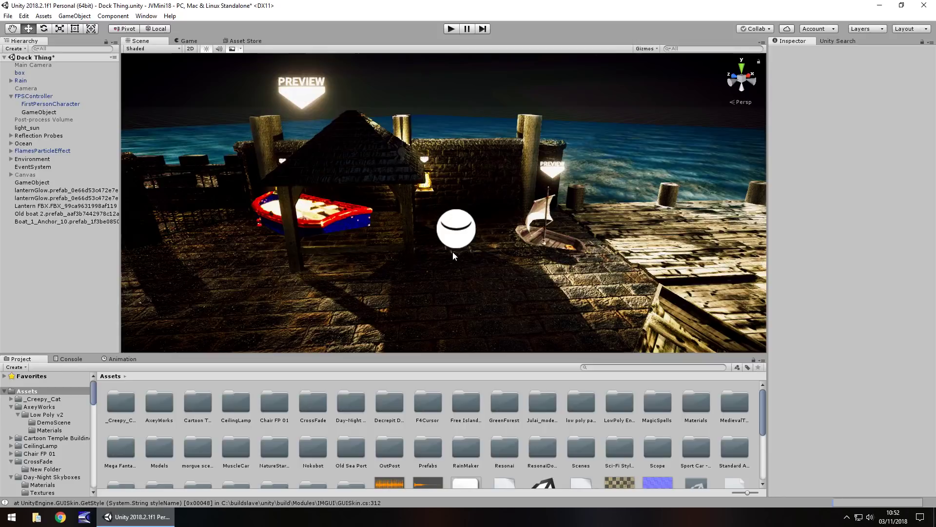